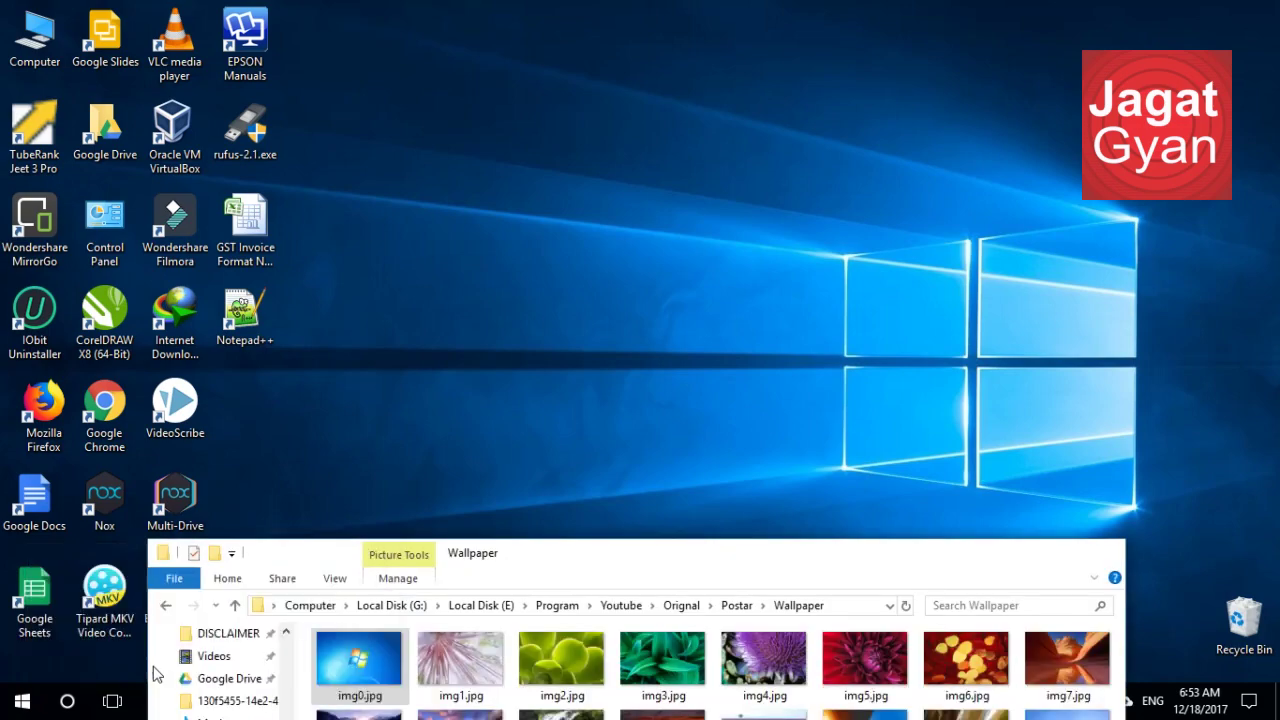
Maximize the Wallpaper folder window, open img2.jpg and browse forward through the pictures to img7.jpg, closing the viewer when done
left_click_drag(735, 561, 557, 9)
double_click(229, 140)
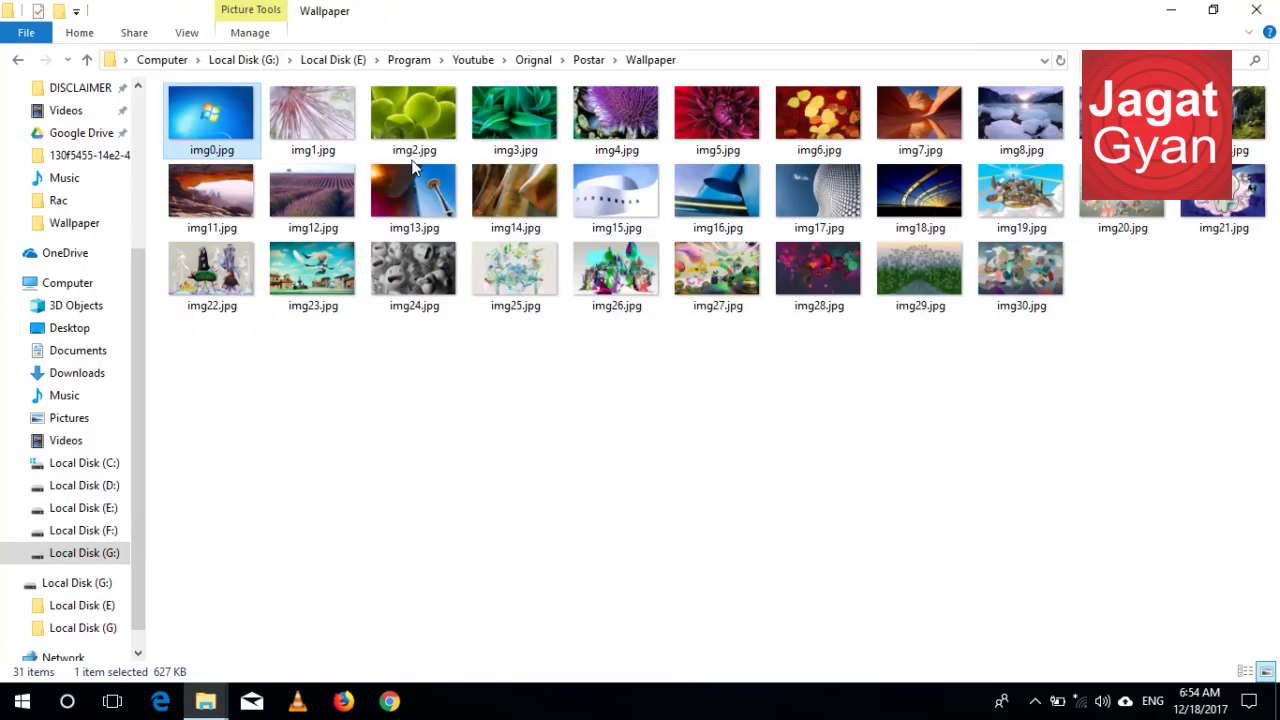
double_click(437, 123)
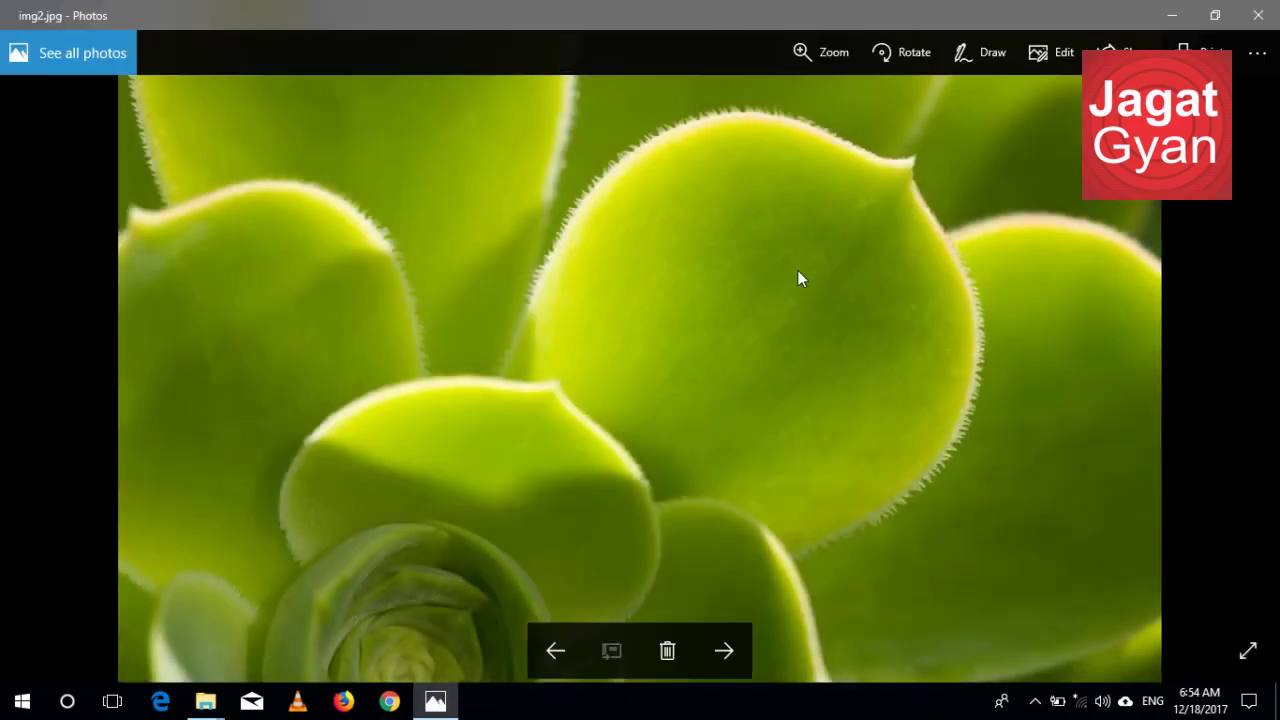
left_click(722, 651)
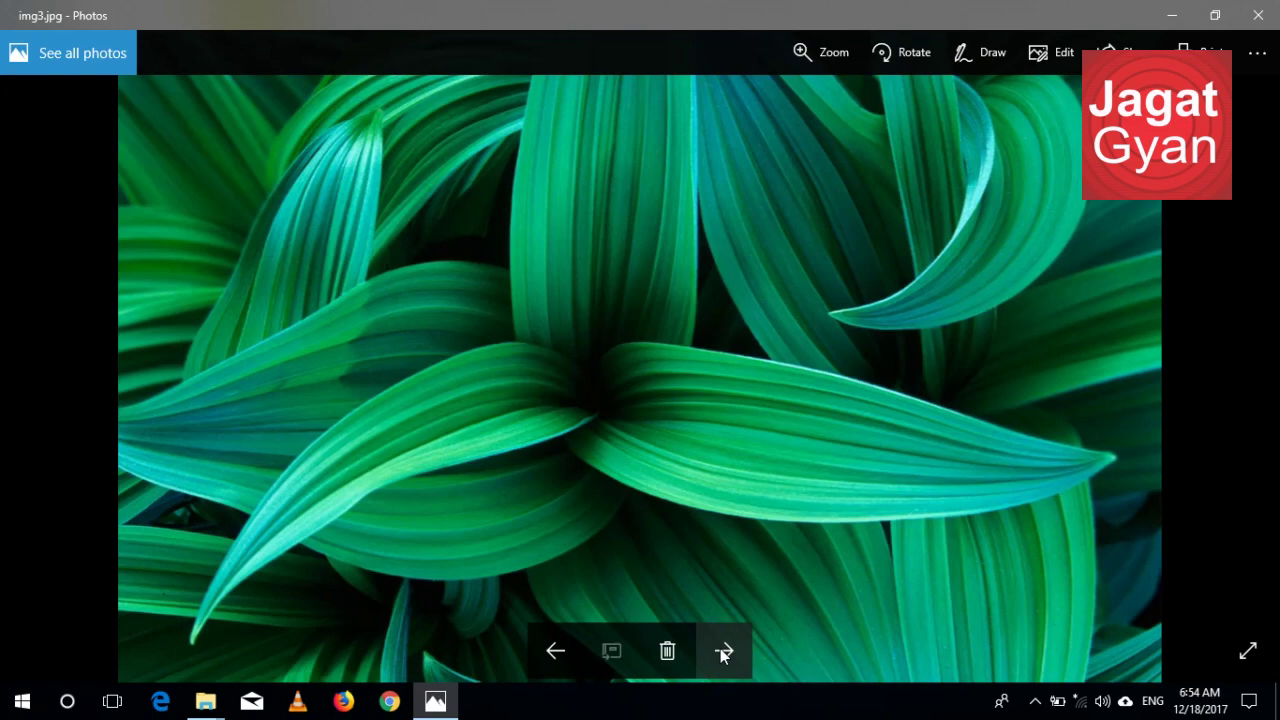
left_click(722, 651)
left_click(722, 651)
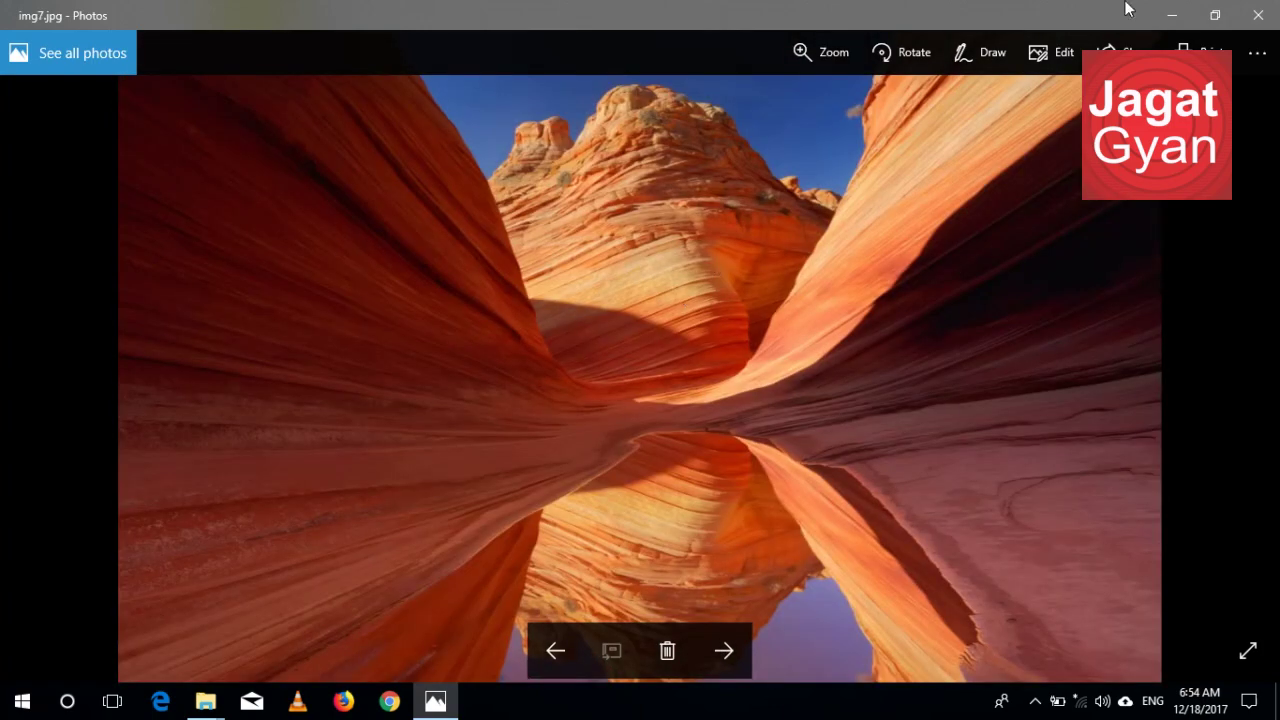
left_click(1258, 15)
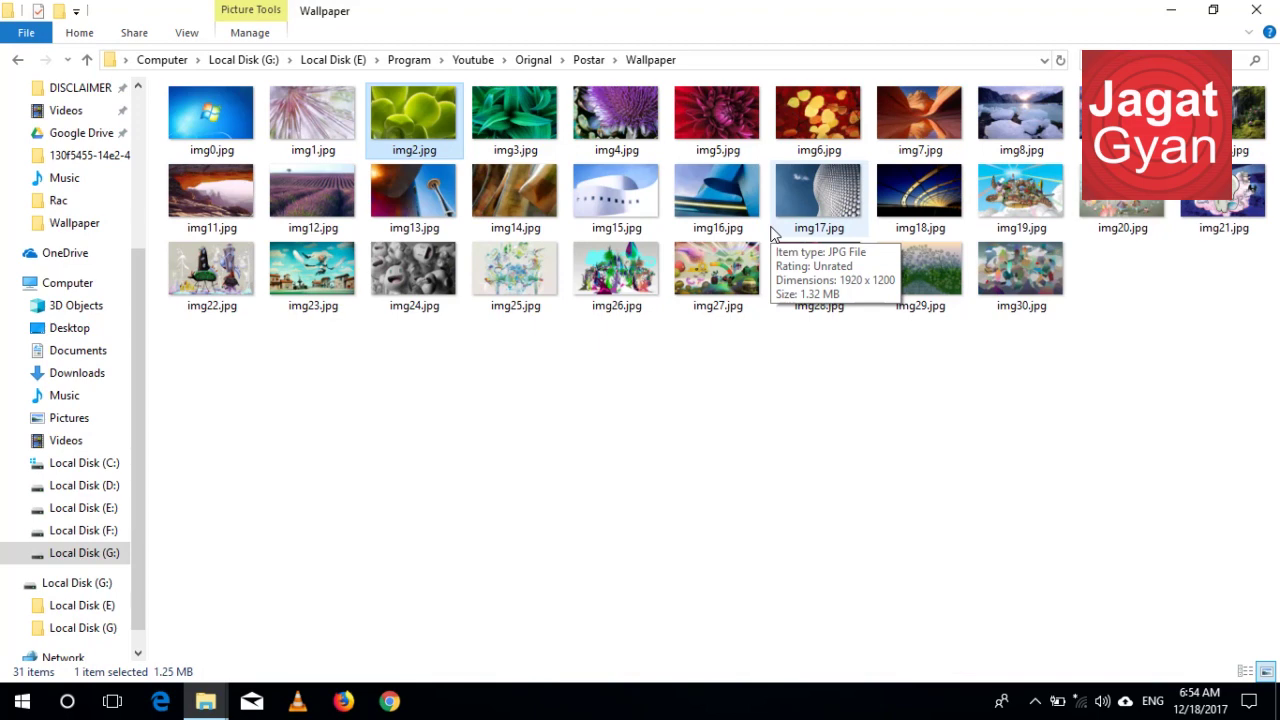
View img5.jpg in the current default viewer, close it, and minimize the Wallpaper folder window
double_click(713, 110)
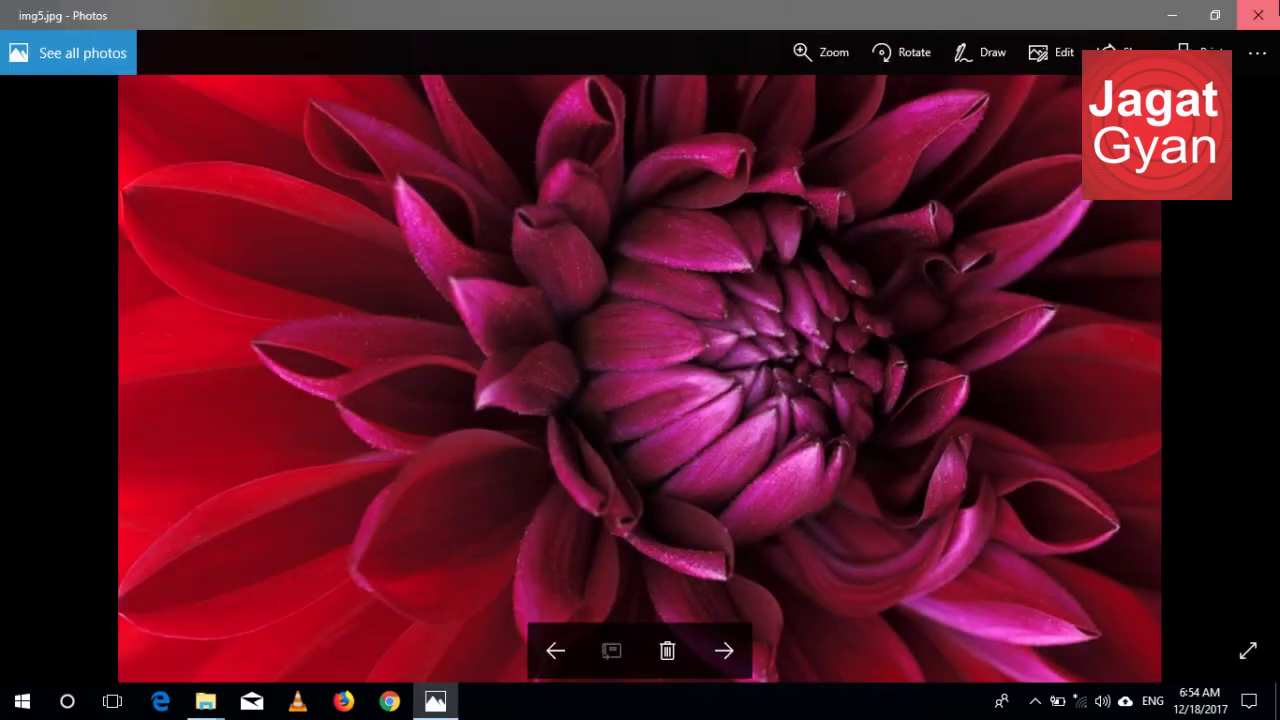
left_click(1258, 15)
left_click_drag(688, 8, 702, 49)
left_click(1078, 60)
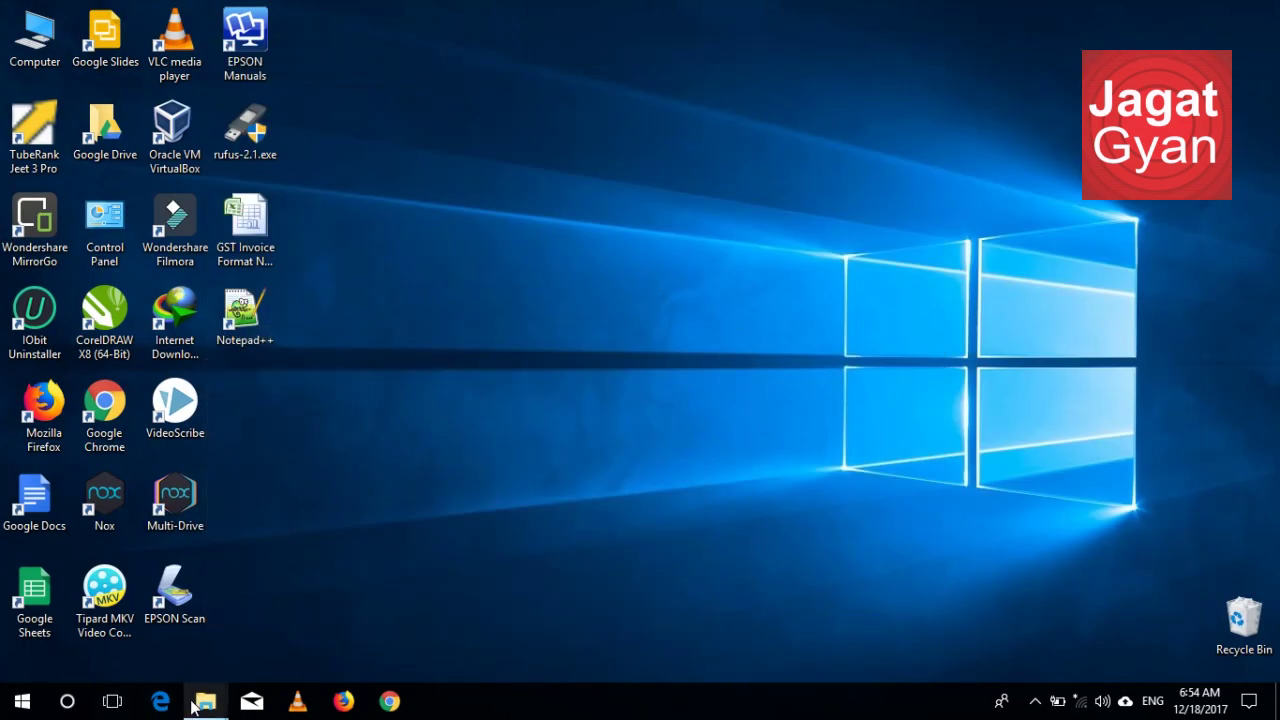
Switch to the New folder window and extract the Activate-Windows-Photo-Viewer-on-Windows-10 zip archive to its suggested destination
mouse_move(205, 702)
left_click(340, 635)
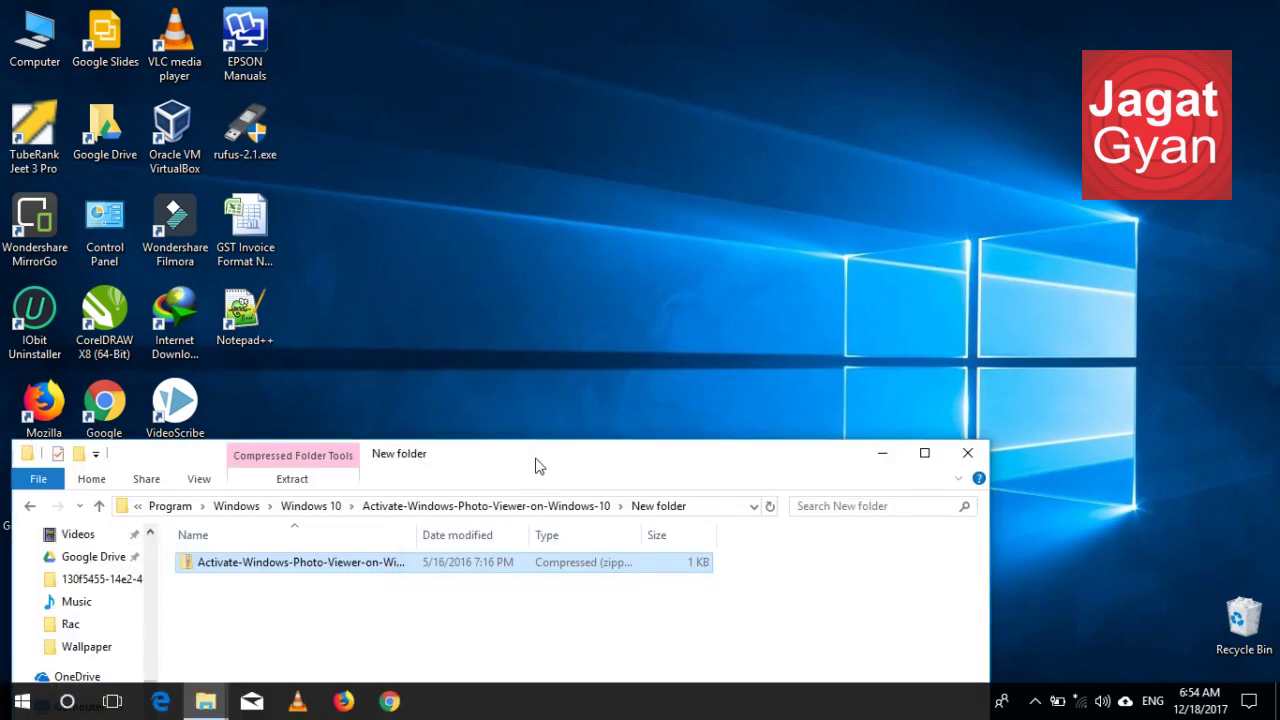
left_click_drag(537, 461, 611, 8)
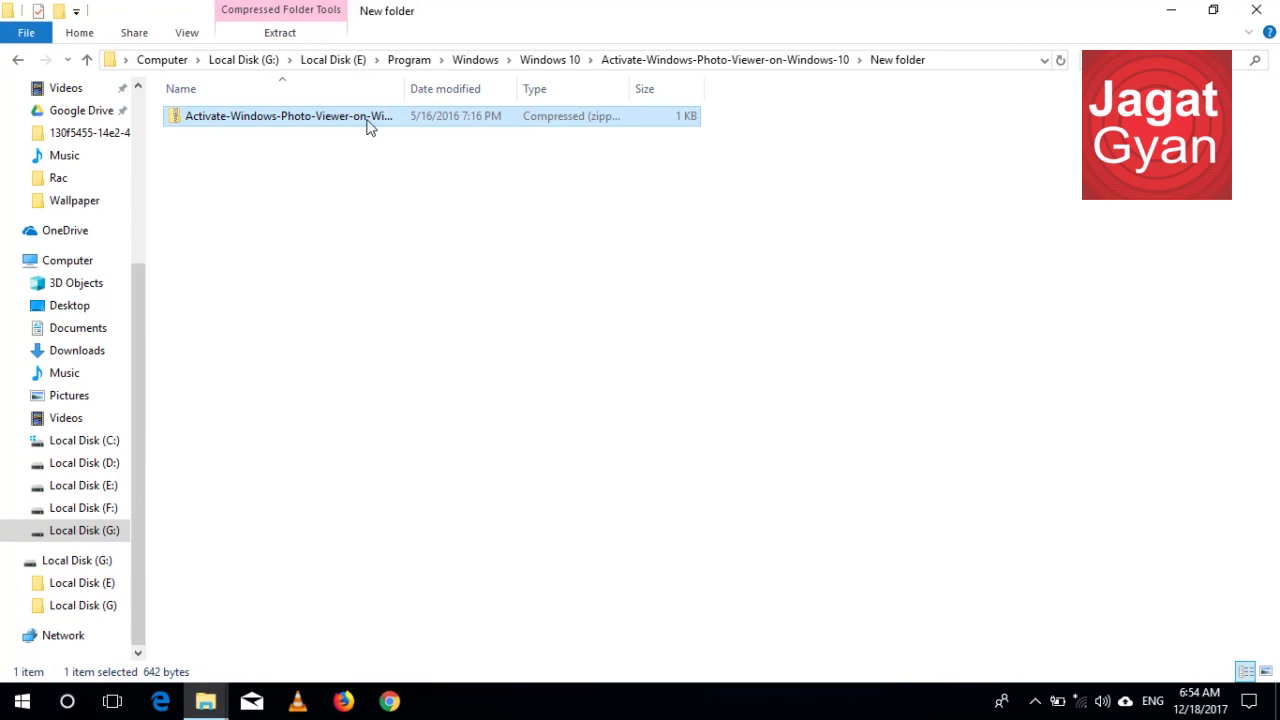
left_click(368, 116)
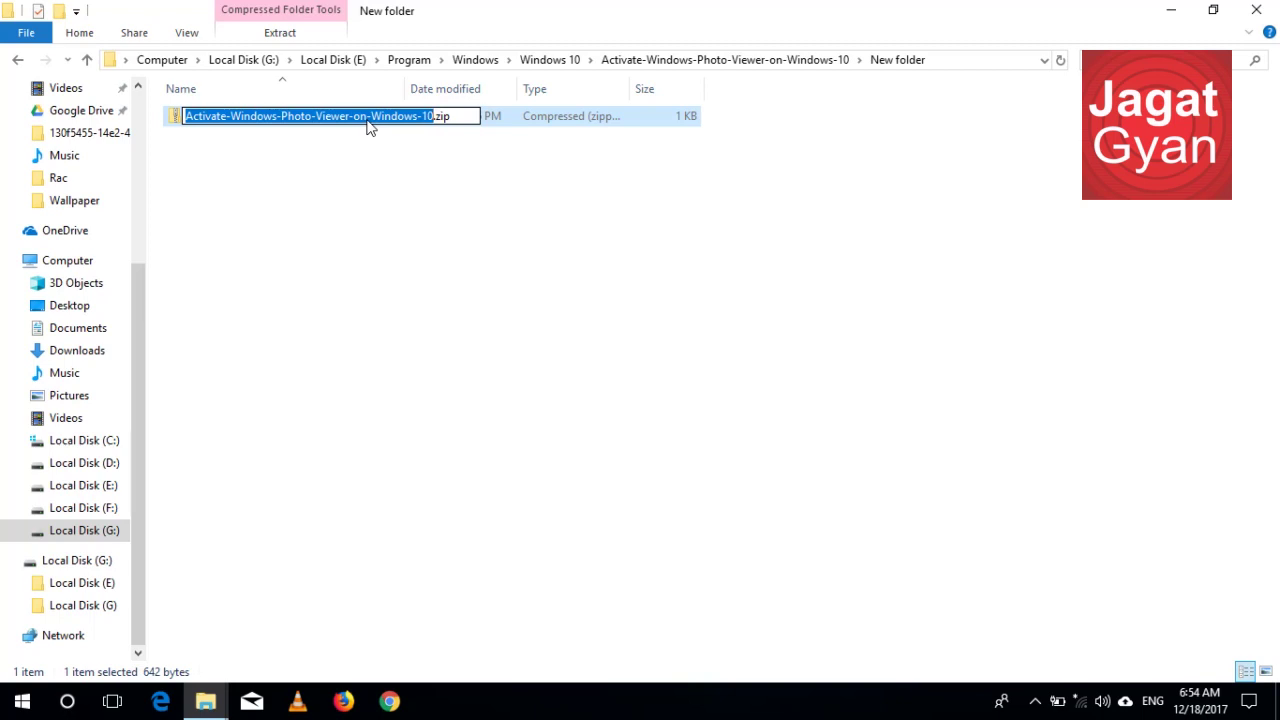
left_click(500, 116)
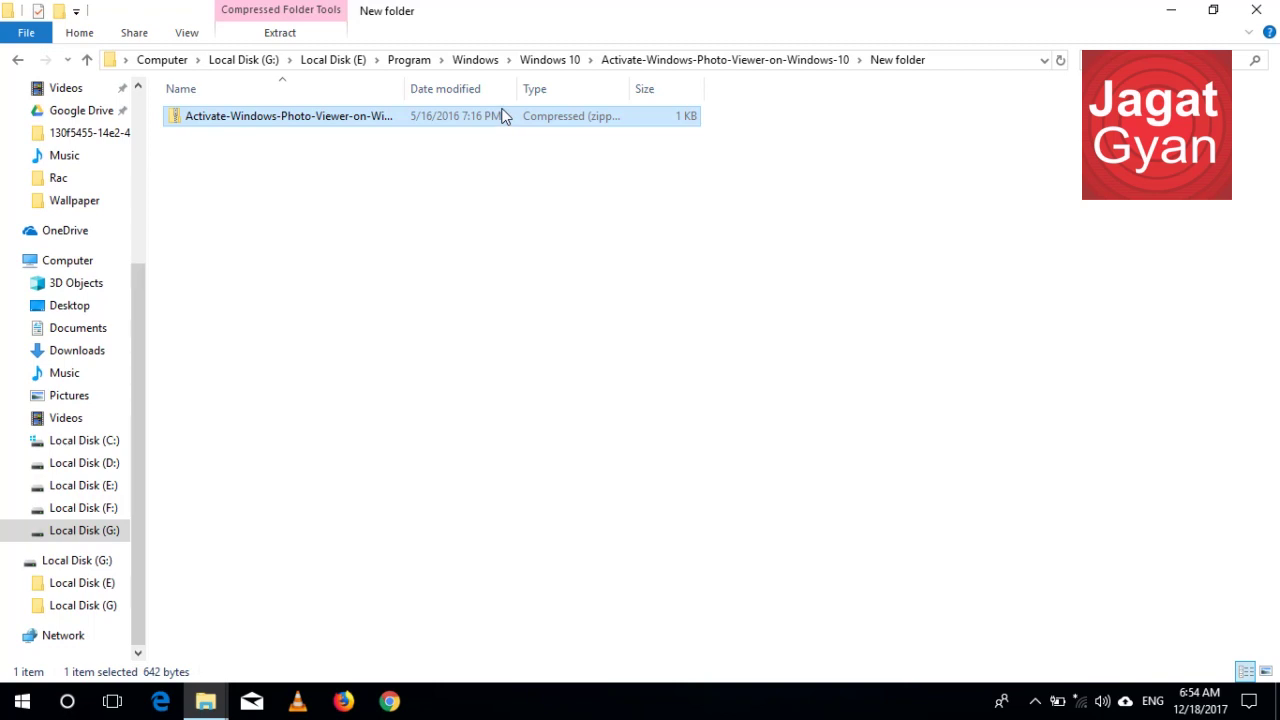
right_click(503, 116)
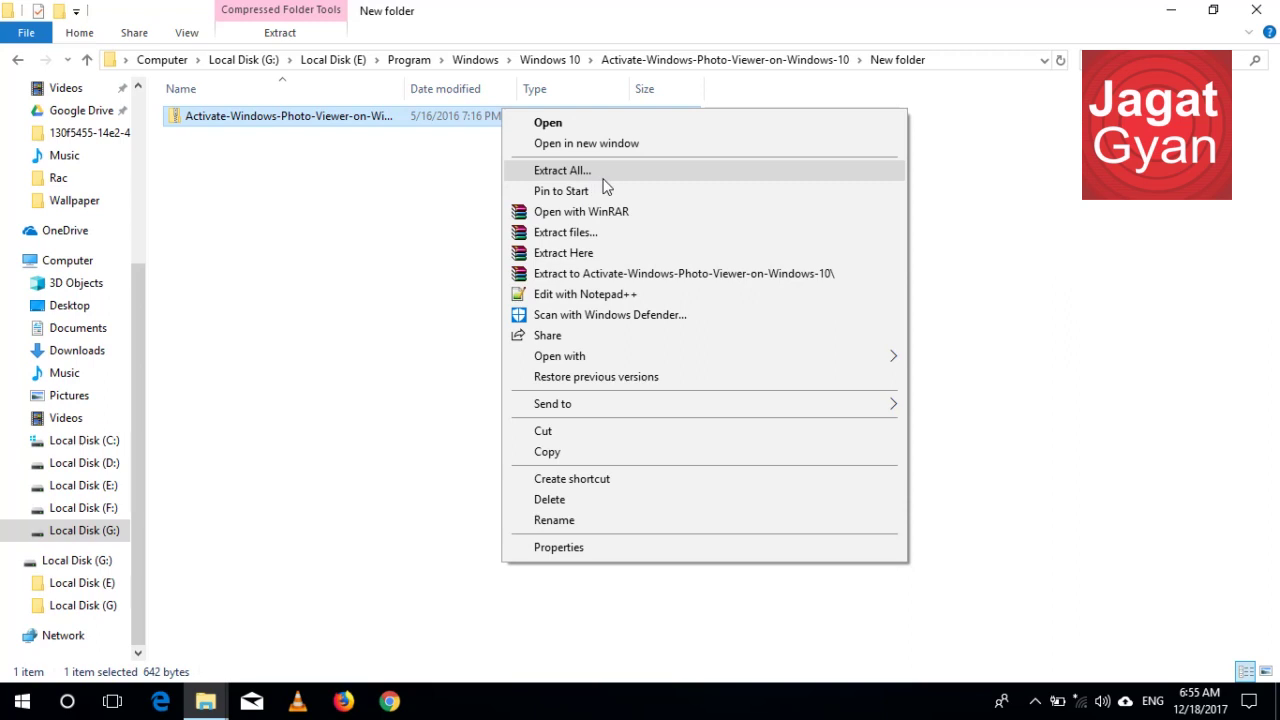
left_click(562, 170)
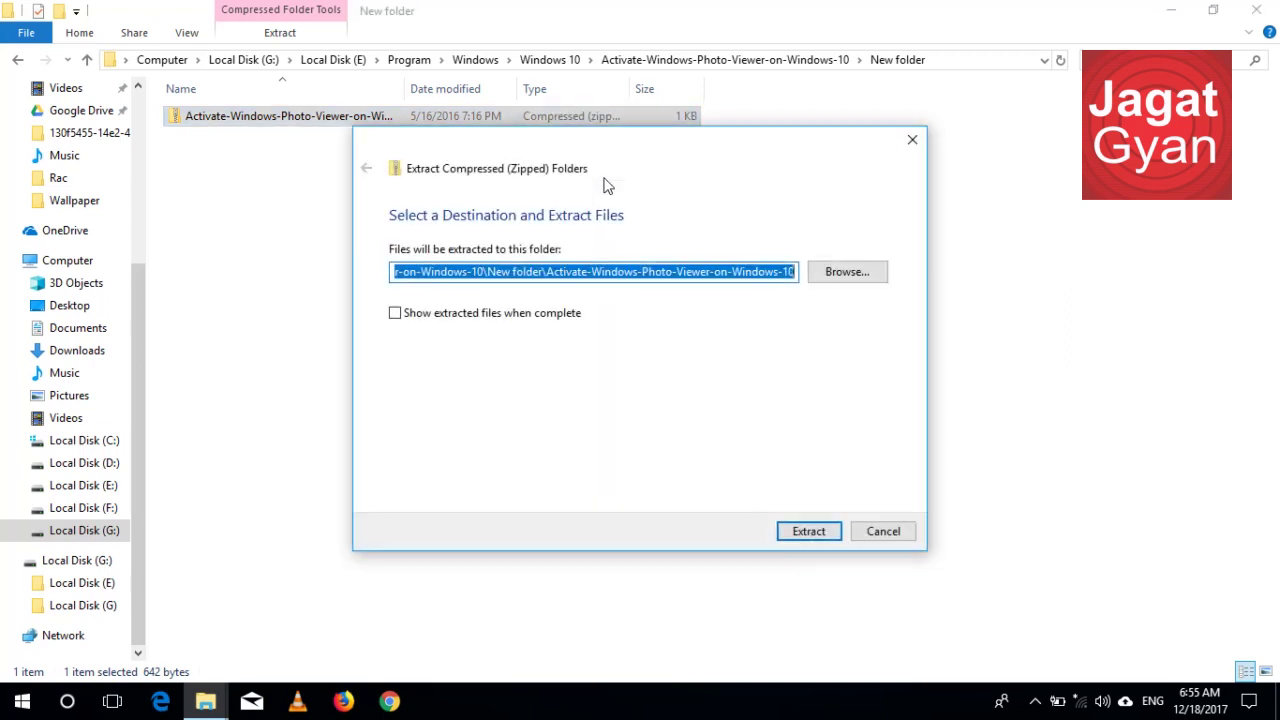
left_click(819, 537)
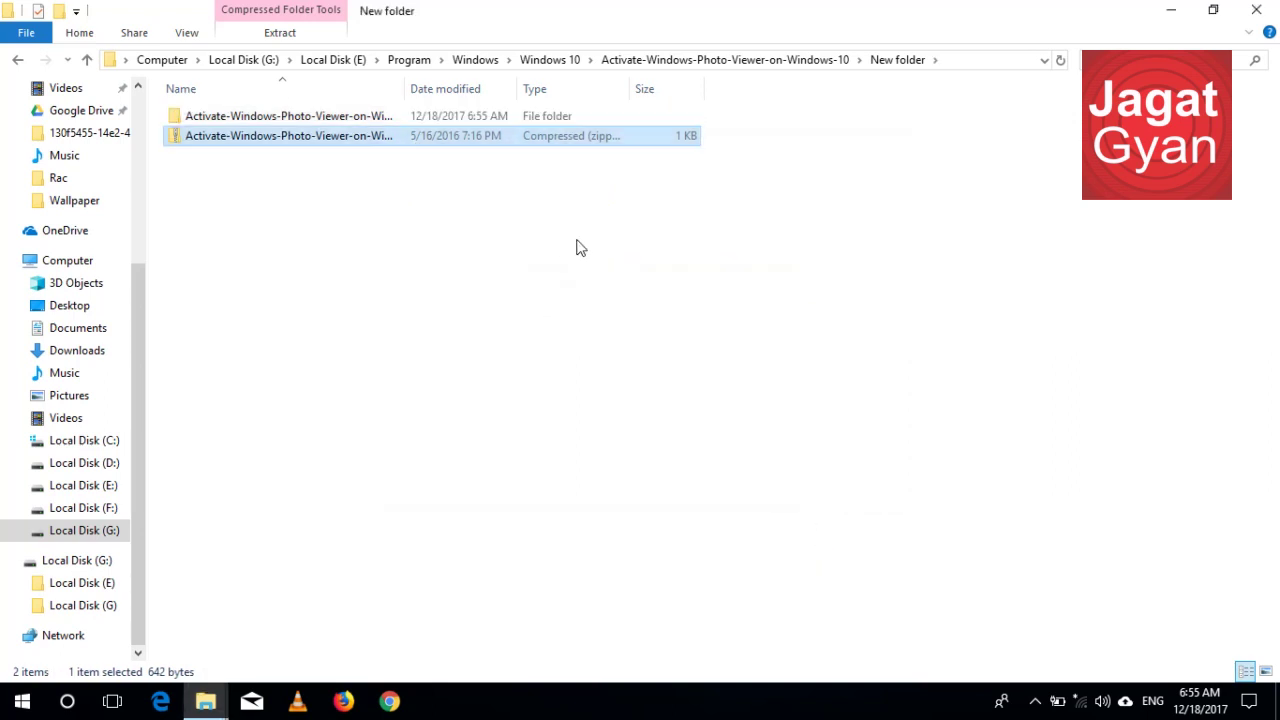
Merge the Activate Windows Photo Viewer on Windows 10 registry file from the extracted folder, accepting all prompts, and close the folder window
left_click(538, 118)
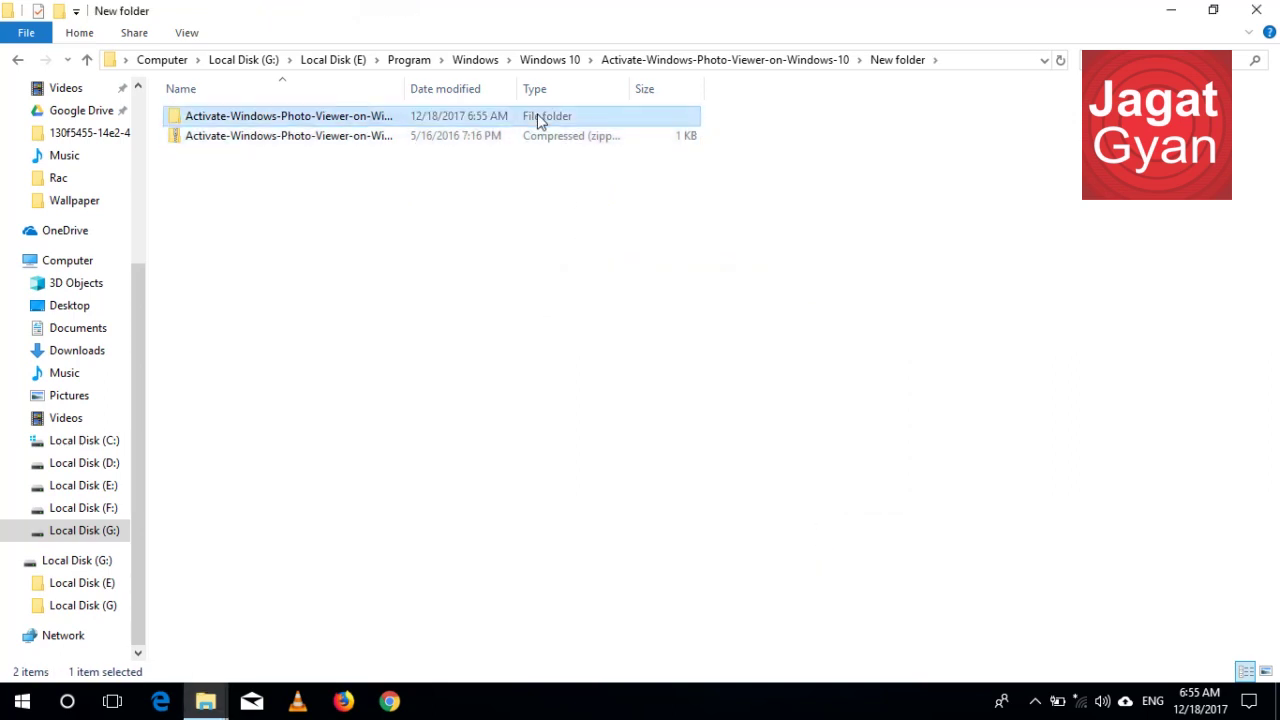
double_click(538, 118)
left_click(538, 118)
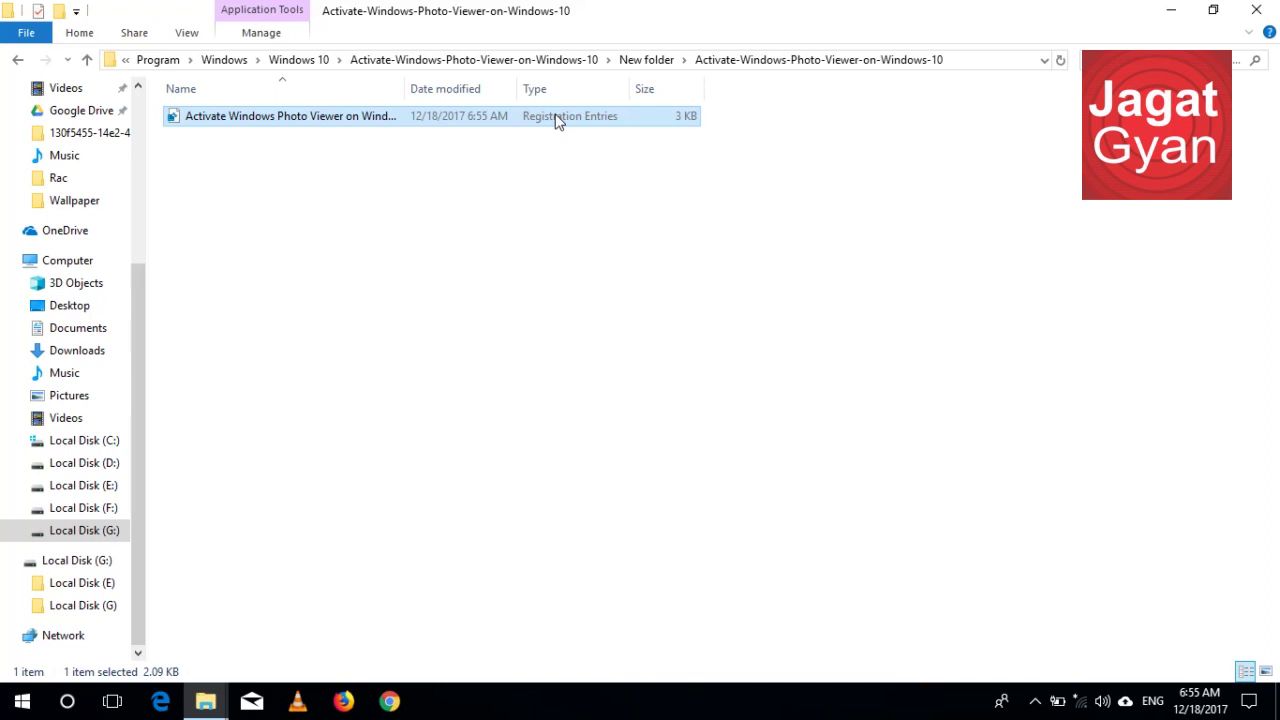
right_click(558, 121)
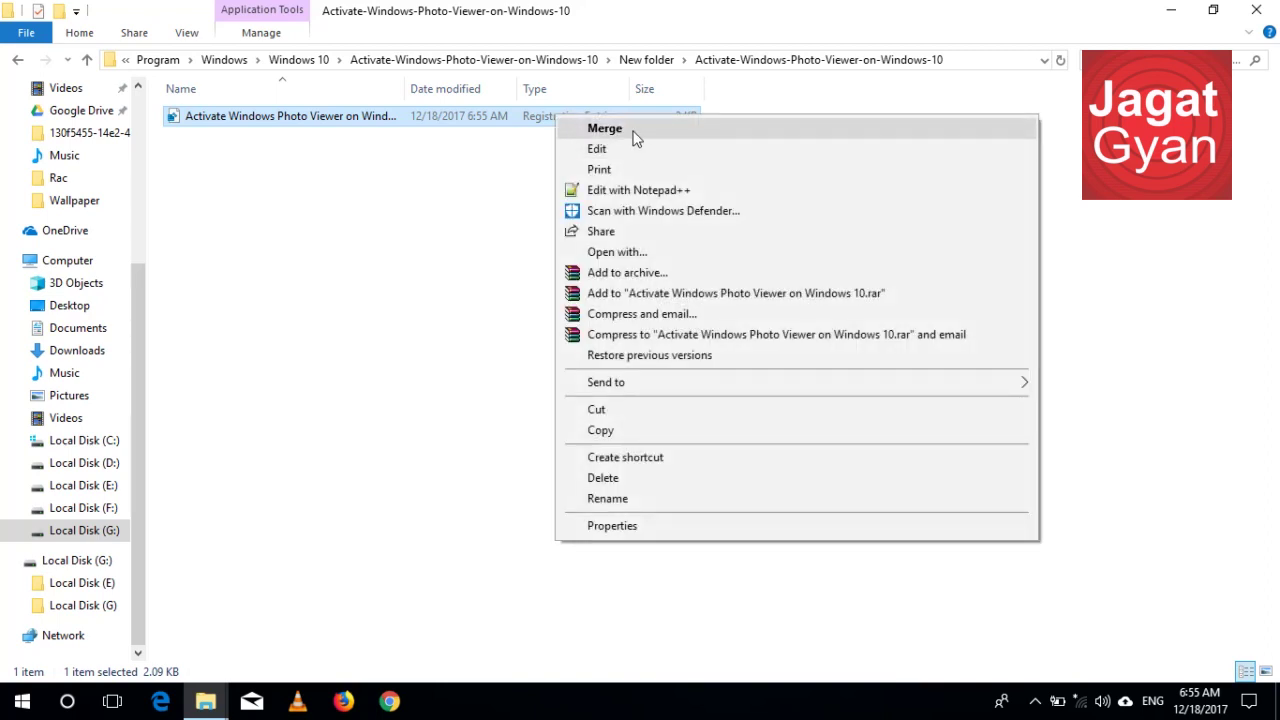
left_click(605, 129)
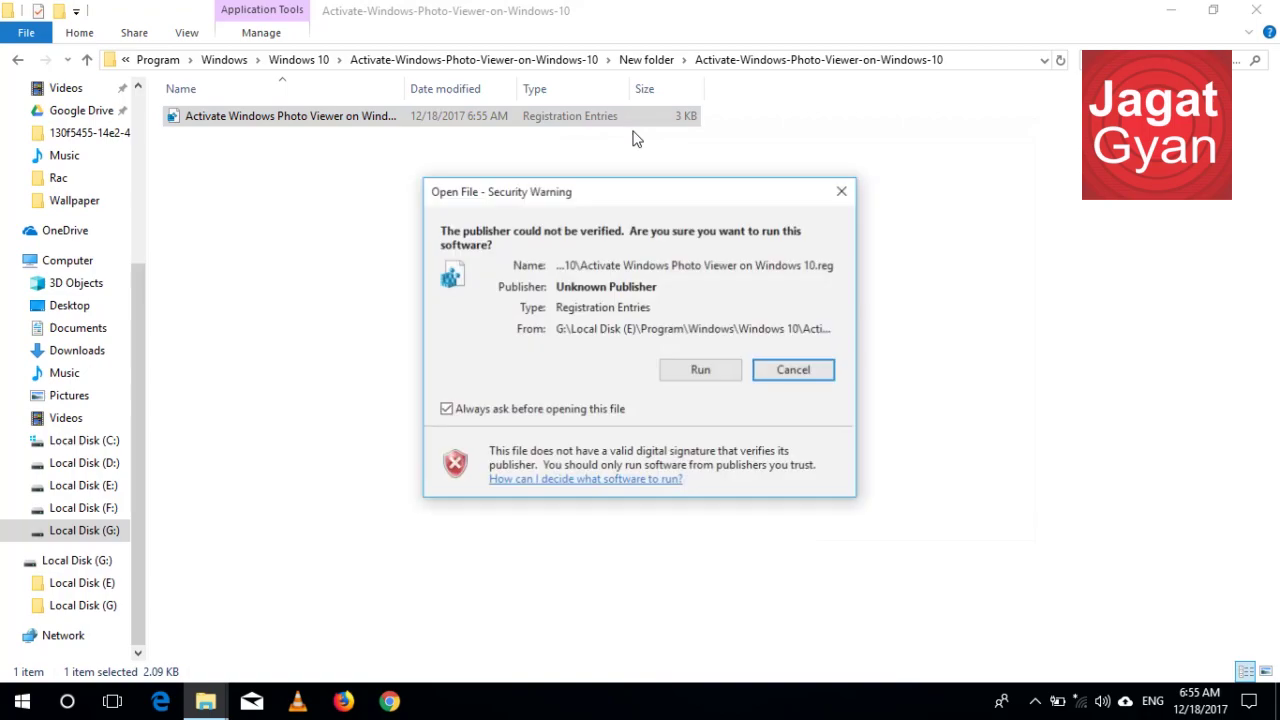
left_click(728, 372)
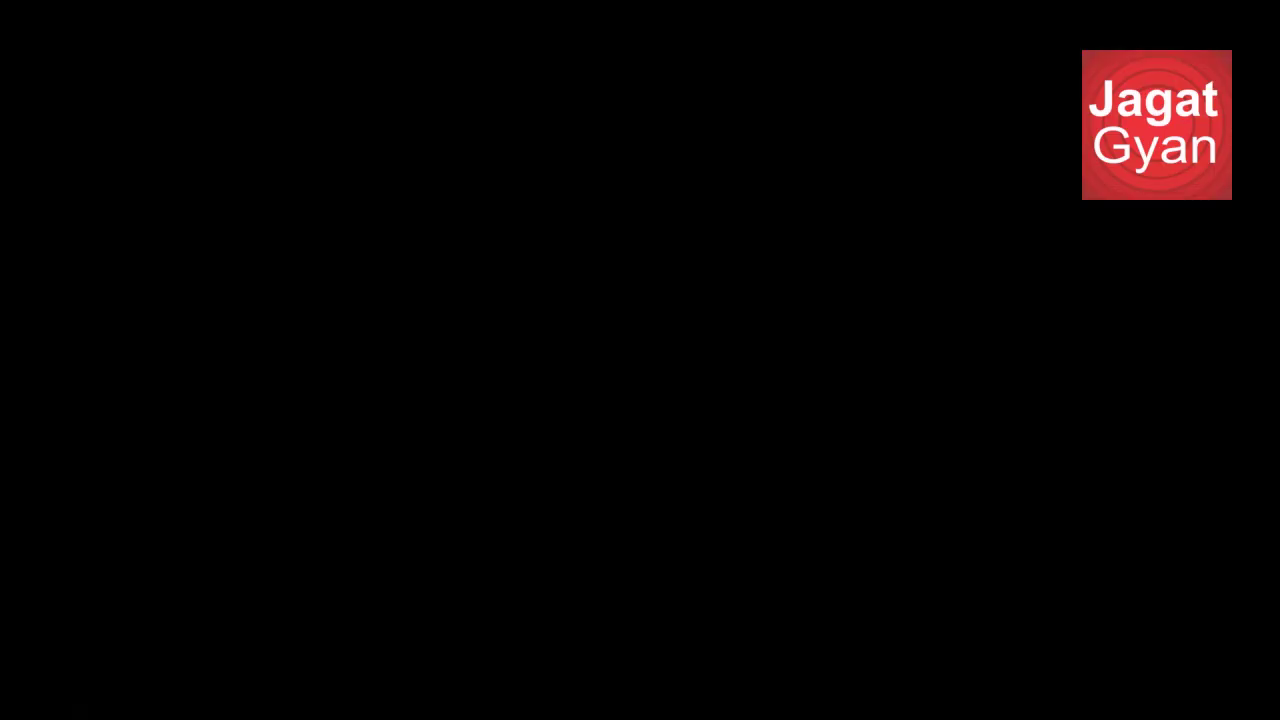
left_click(605, 475)
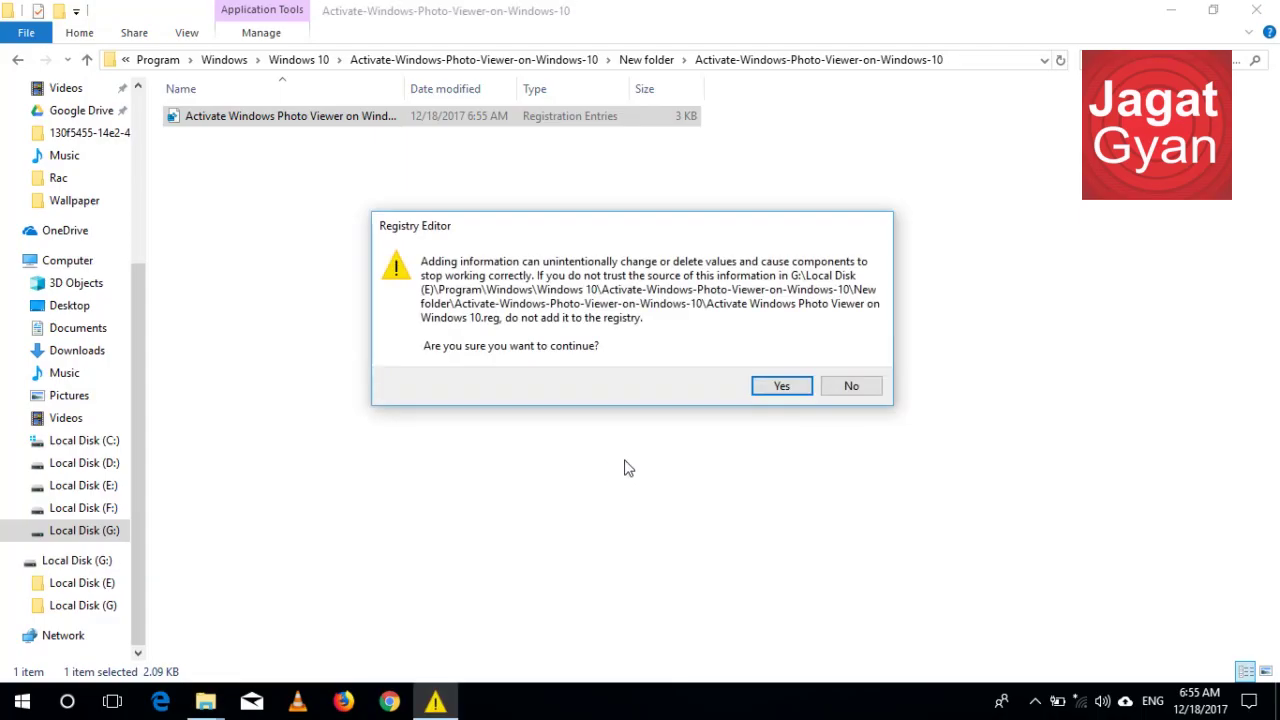
left_click(782, 386)
left_click(848, 367)
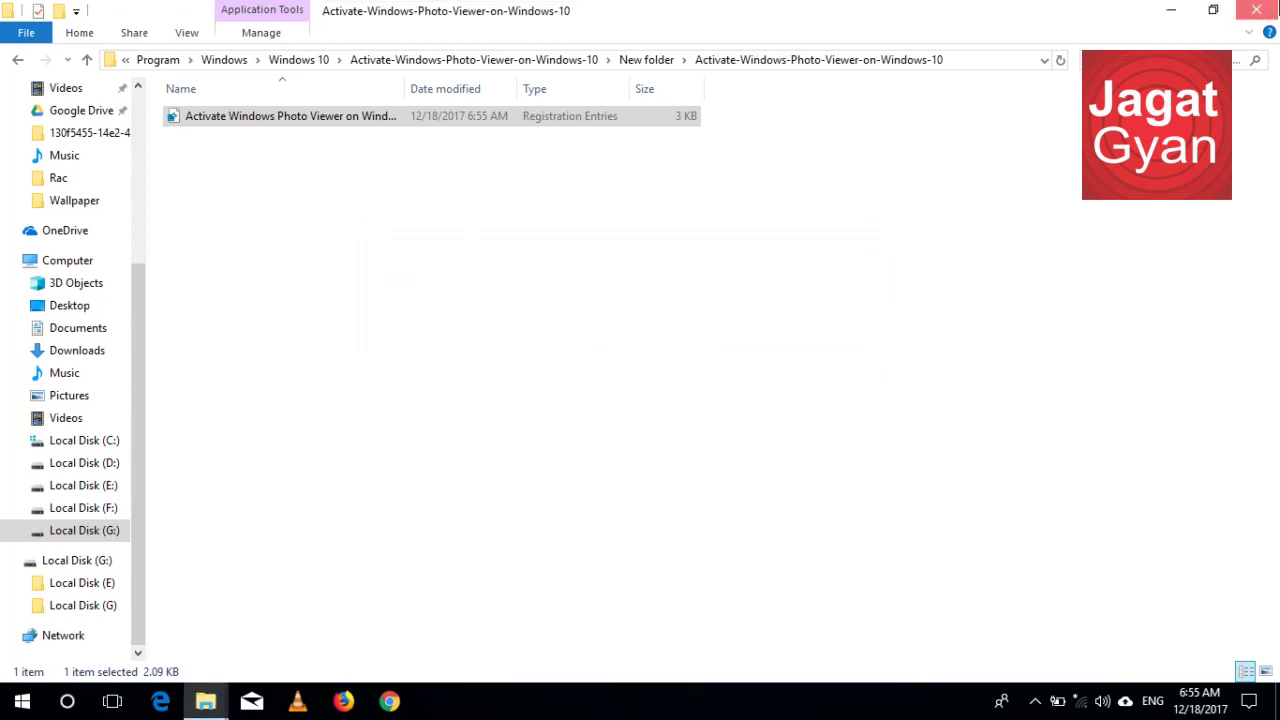
left_click(1256, 10)
Return to the Wallpaper folder and open img8.jpg to check which viewer it uses, closing it again
left_click(206, 702)
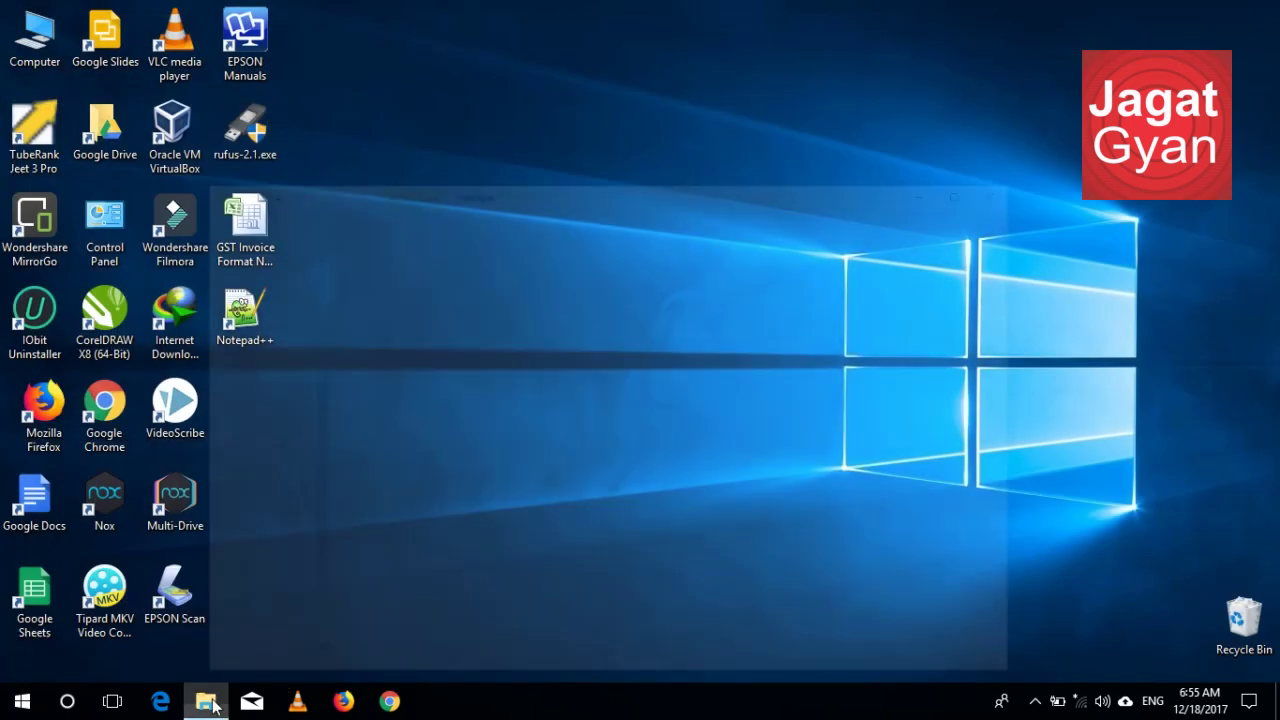
double_click(397, 250)
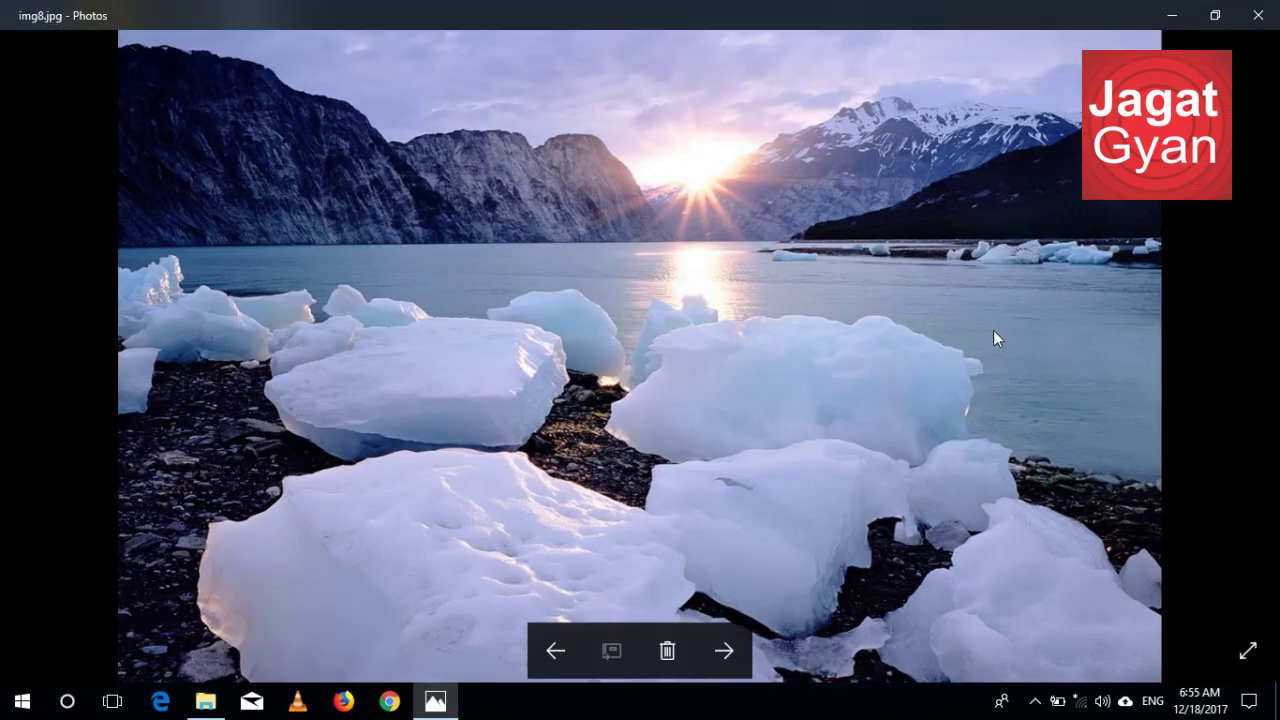
left_click(1258, 15)
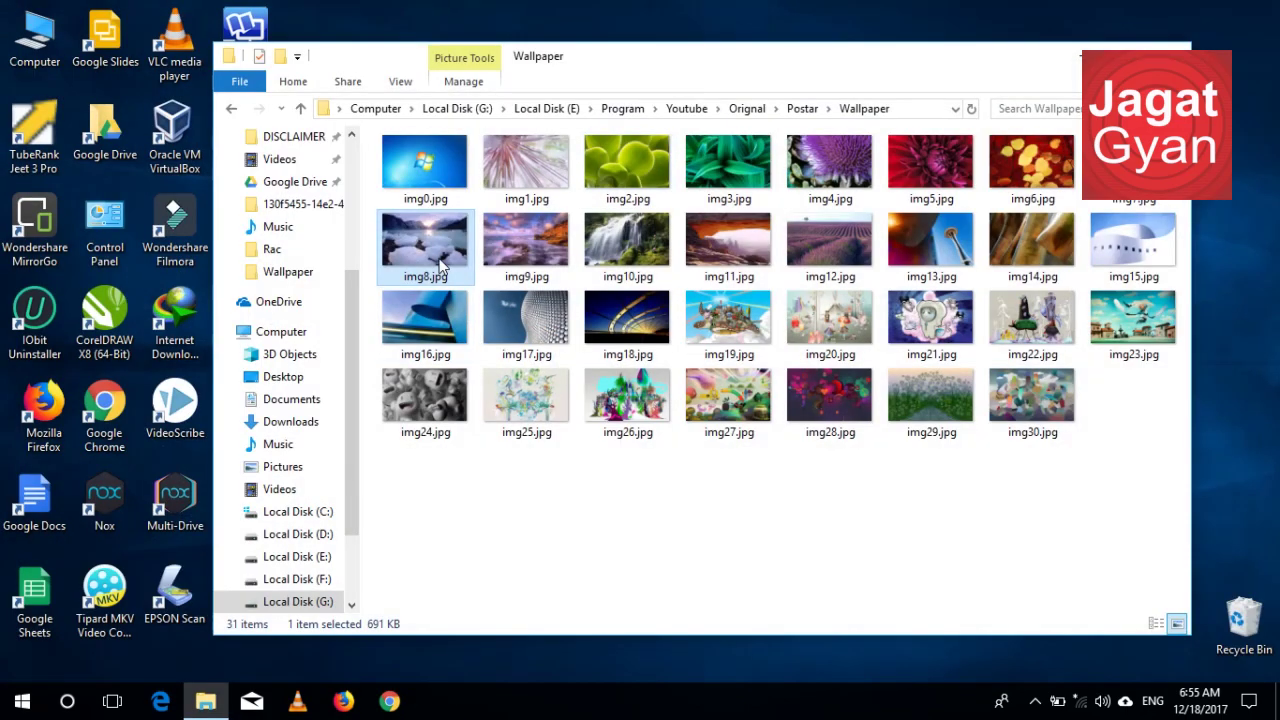
Set Windows Photo Viewer as the default app for .jpg files through the properties of img8.jpg
right_click(441, 262)
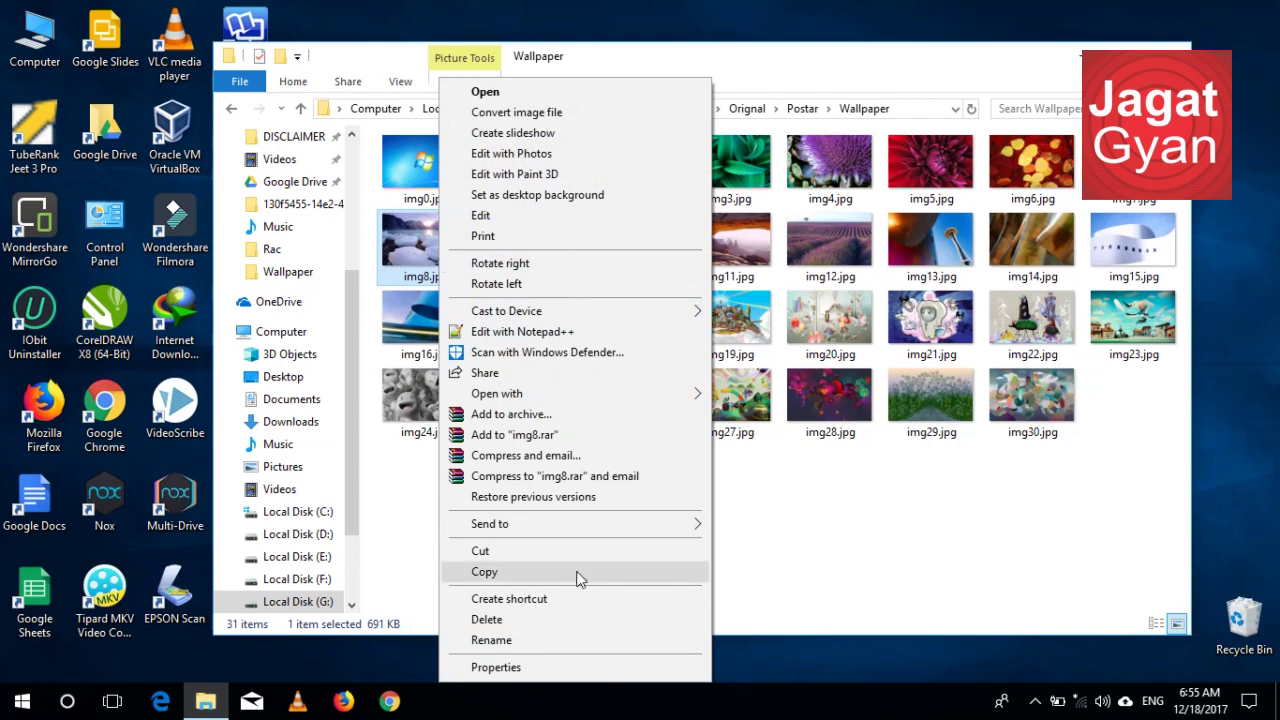
left_click(566, 668)
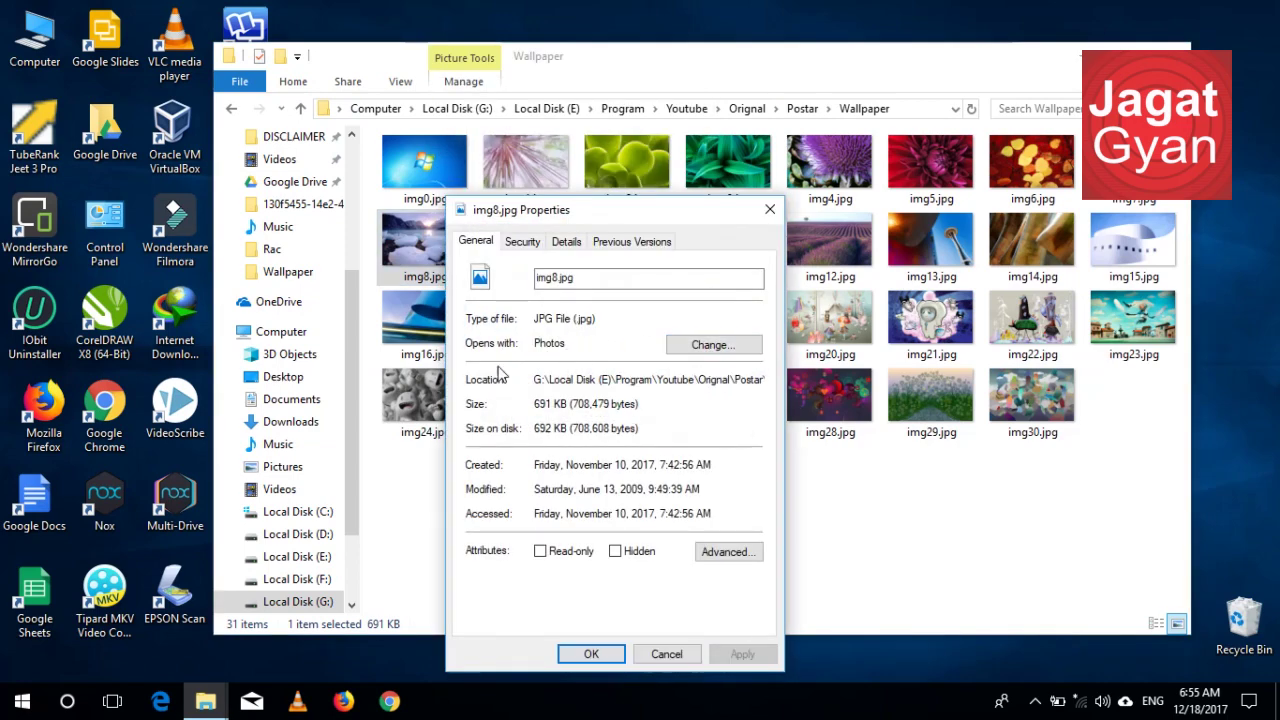
left_click(704, 346)
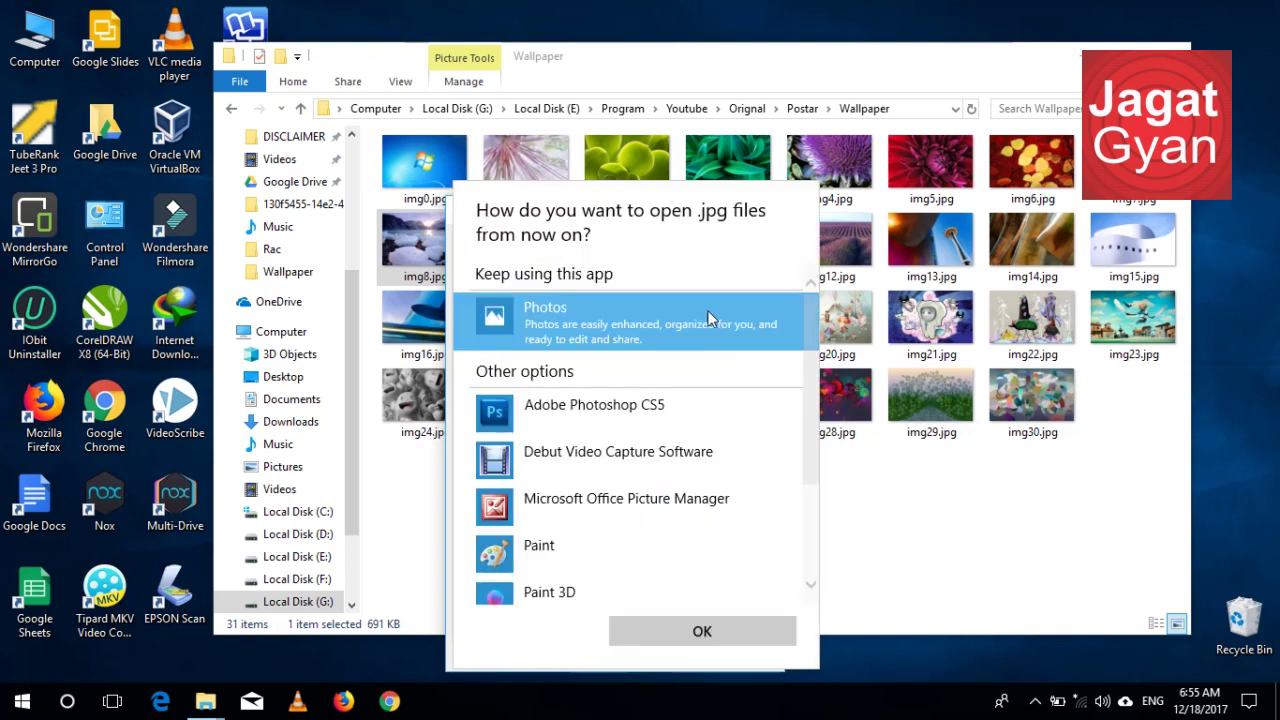
left_click(818, 427)
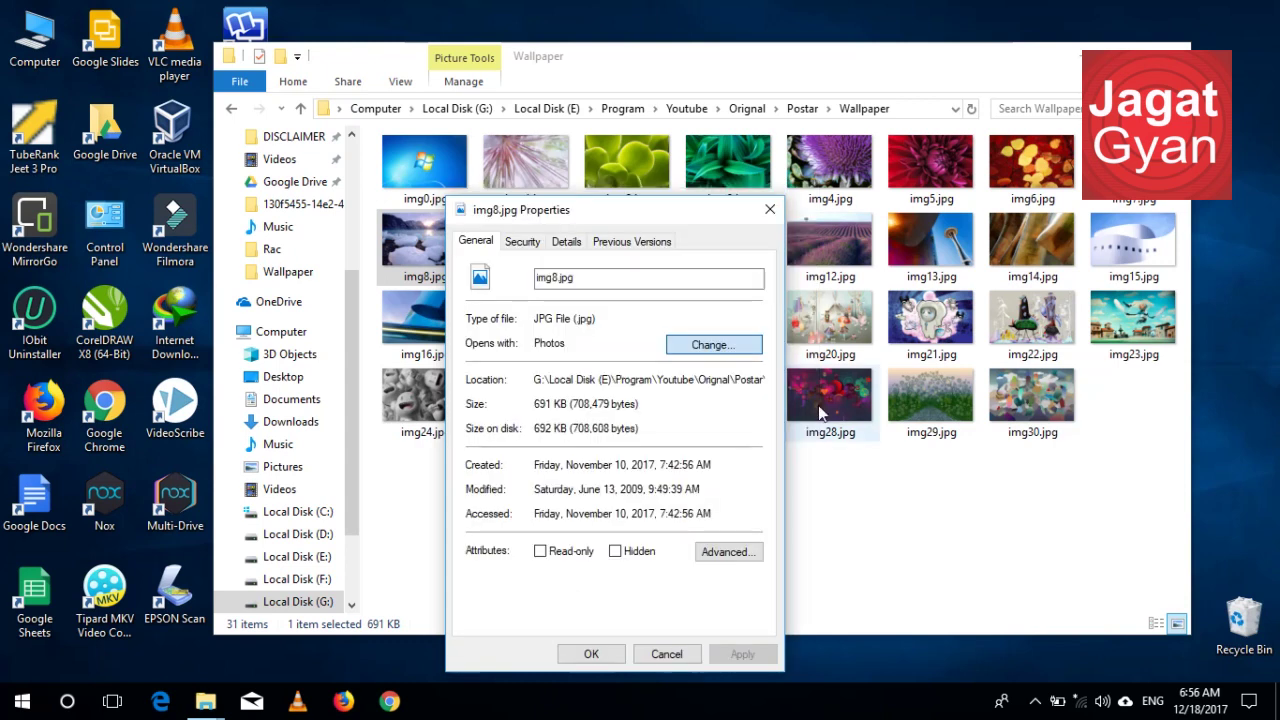
left_click(727, 348)
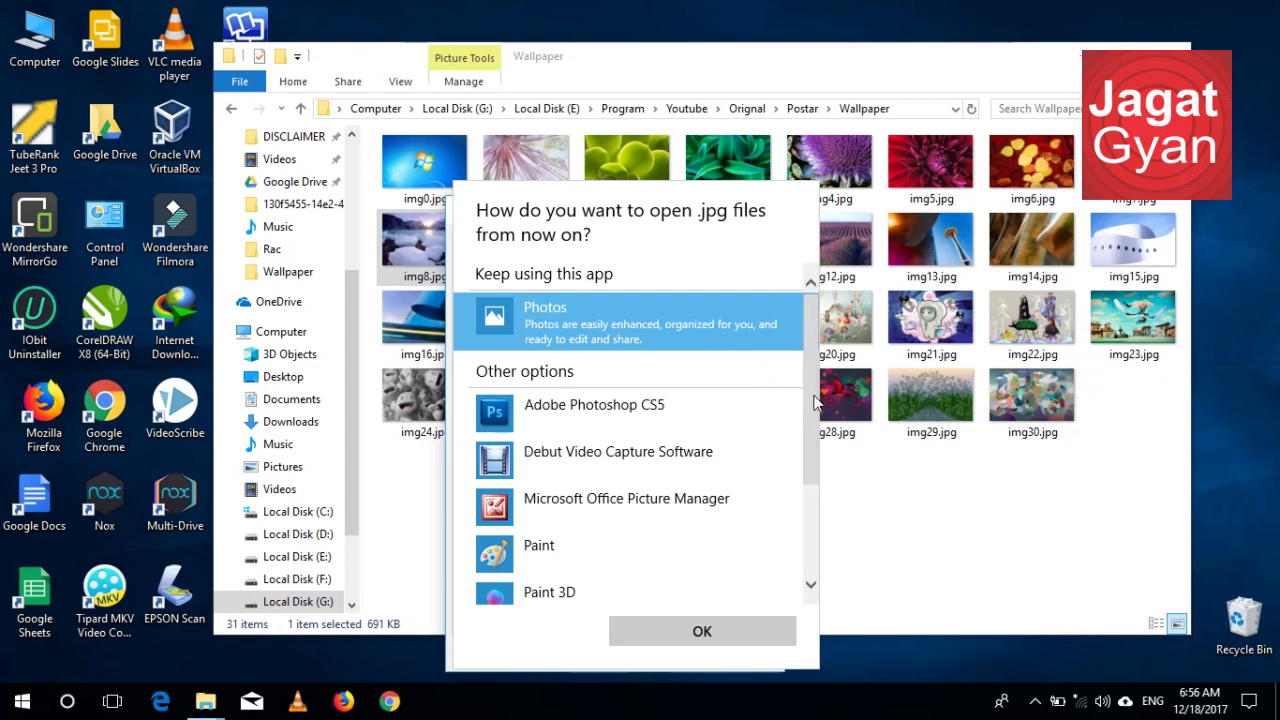
left_click_drag(818, 402, 807, 522)
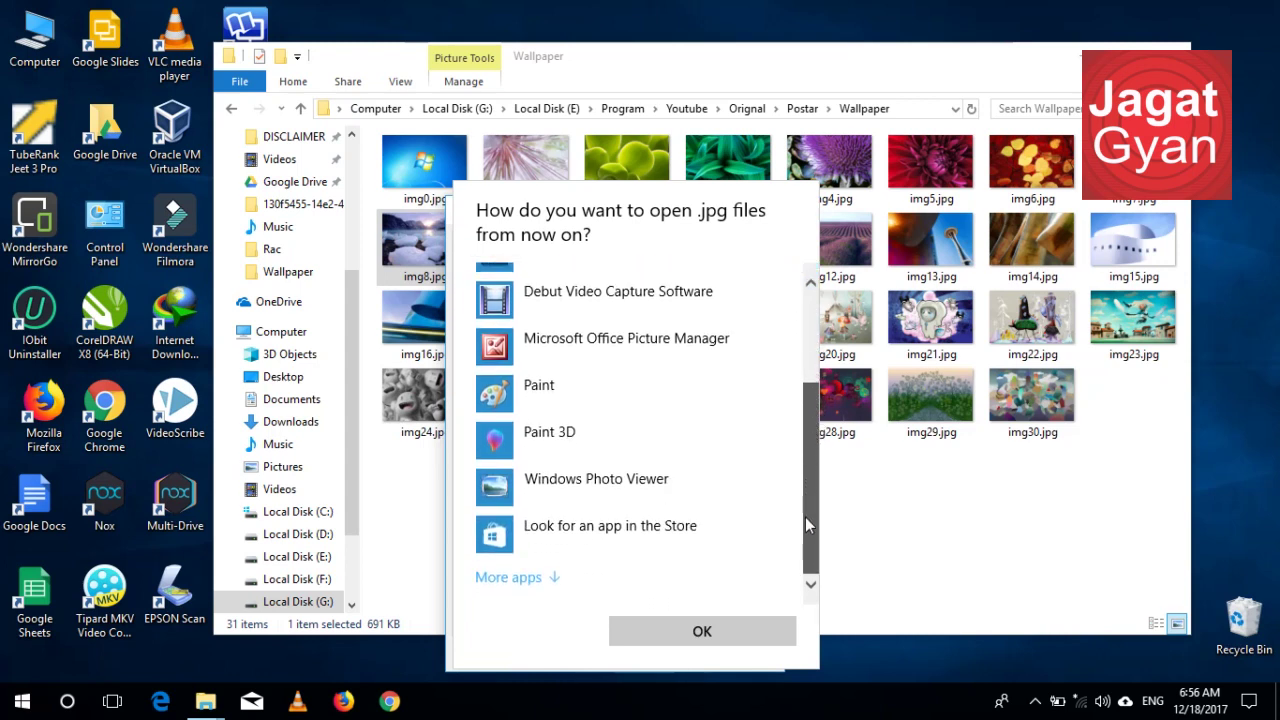
left_click(595, 481)
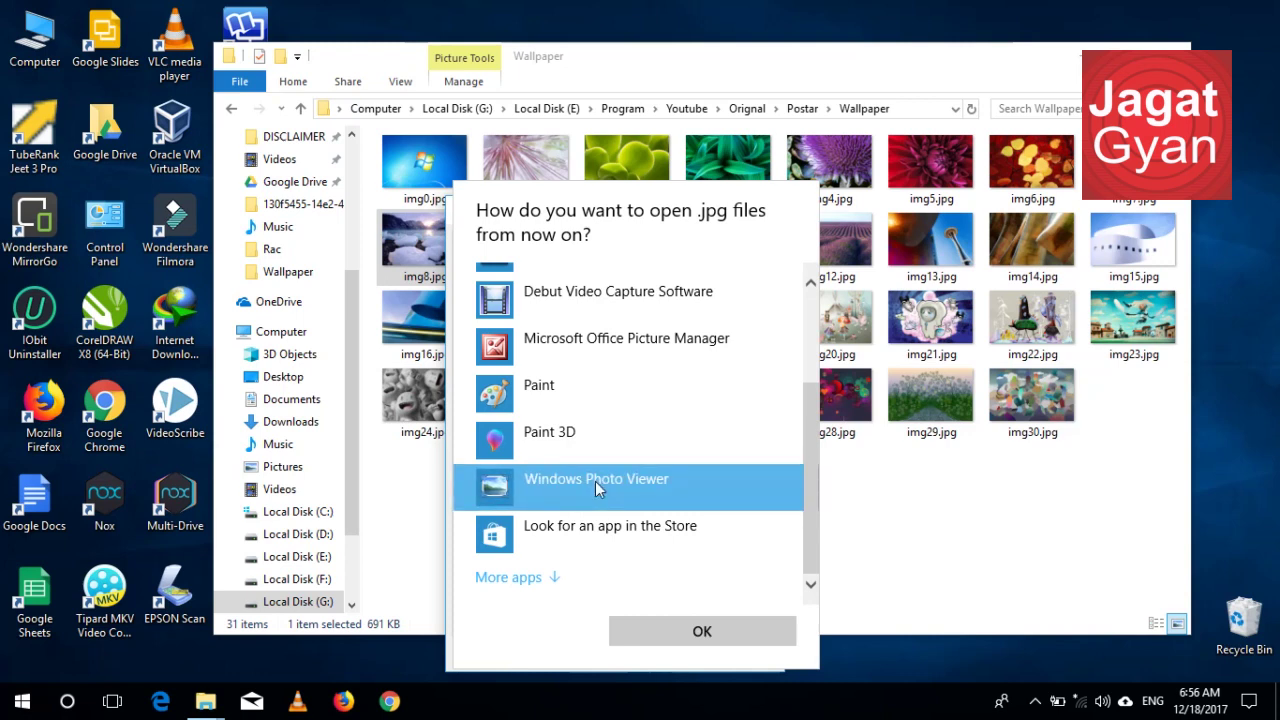
left_click(670, 631)
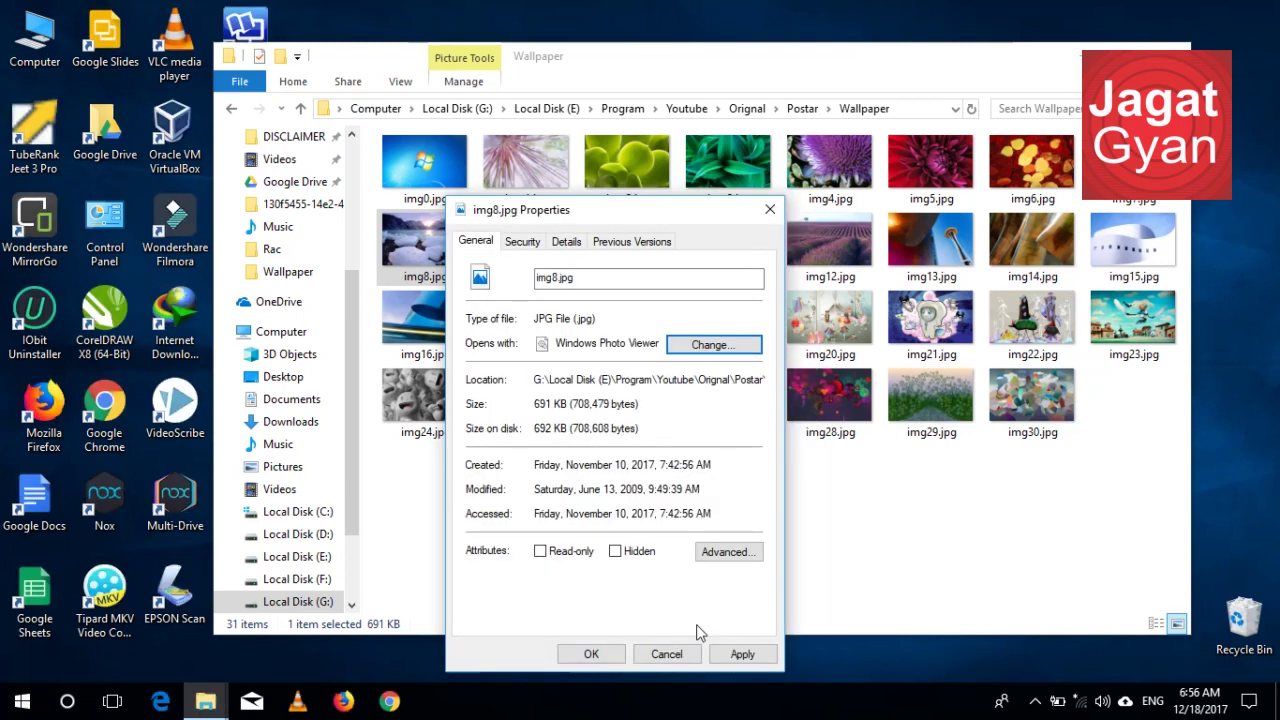
left_click(742, 655)
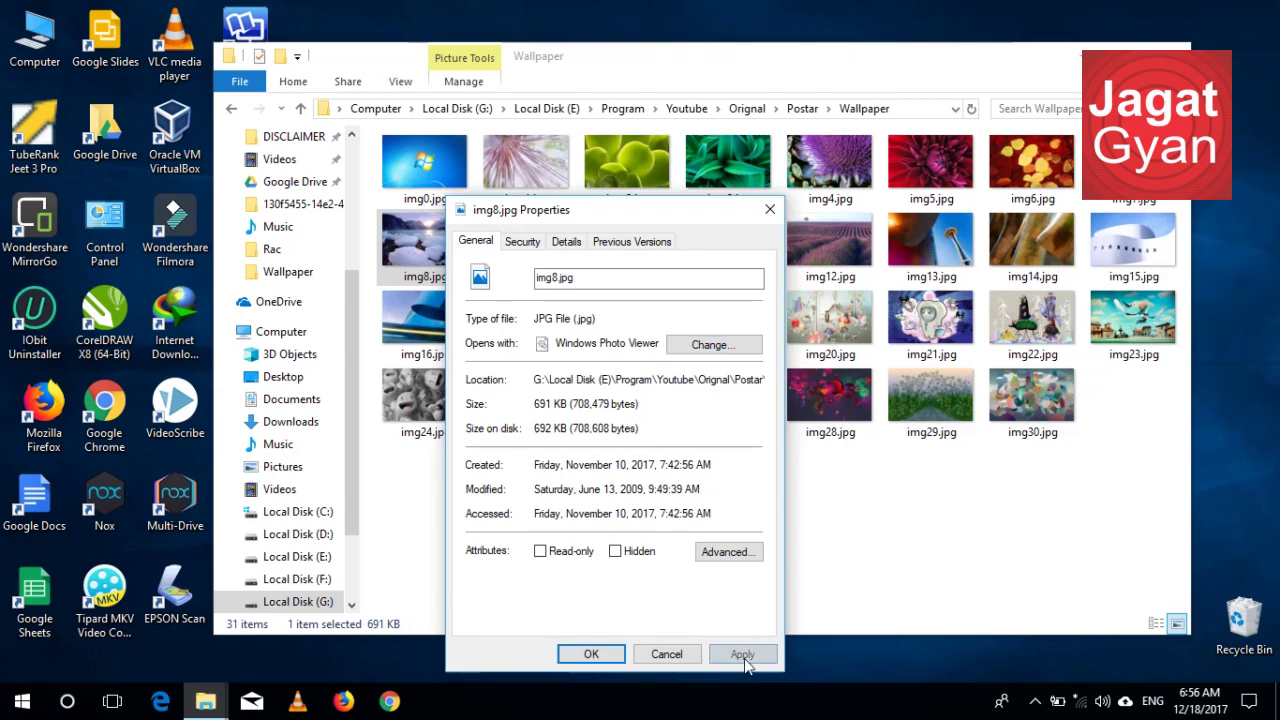
left_click(588, 655)
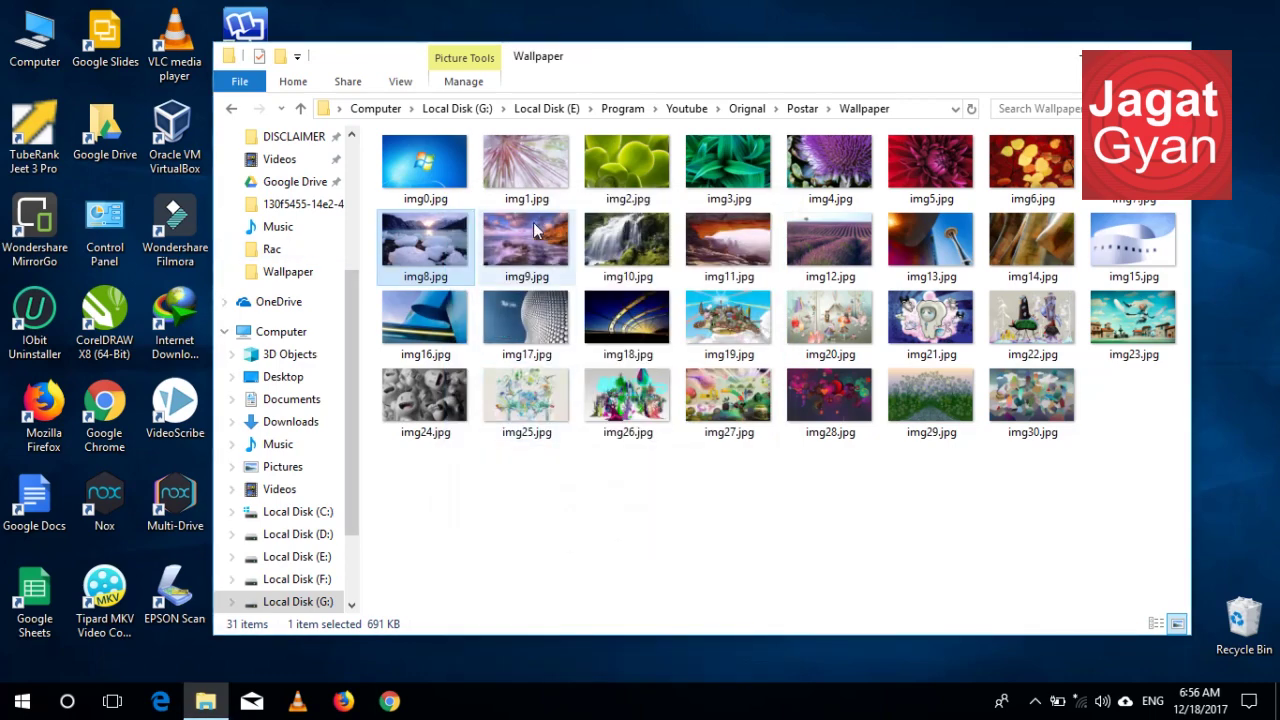
Open img8.jpg in Windows Photo Viewer, try its zoom slider, and close the viewer
double_click(457, 245)
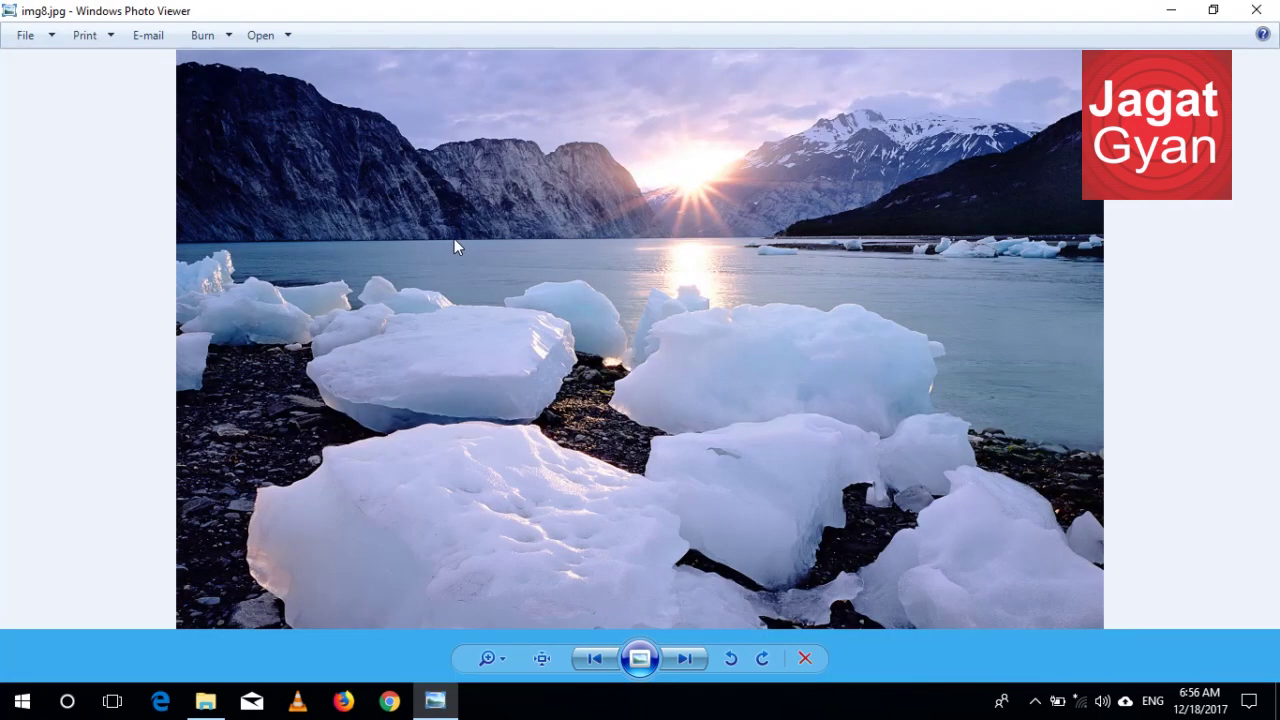
left_click(505, 658)
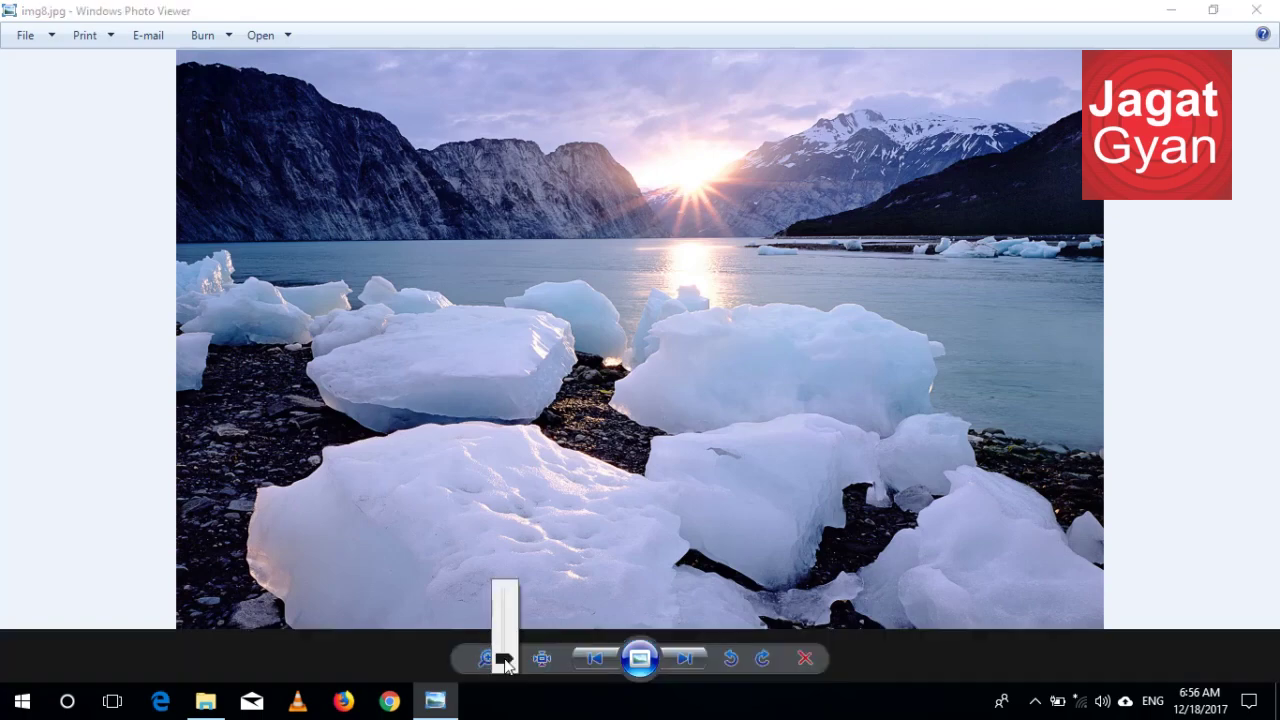
mouse_move(505, 662)
left_mouse_down()
mouse_move(506, 630)
mouse_move(515, 665)
left_mouse_up()
left_click(1256, 10)
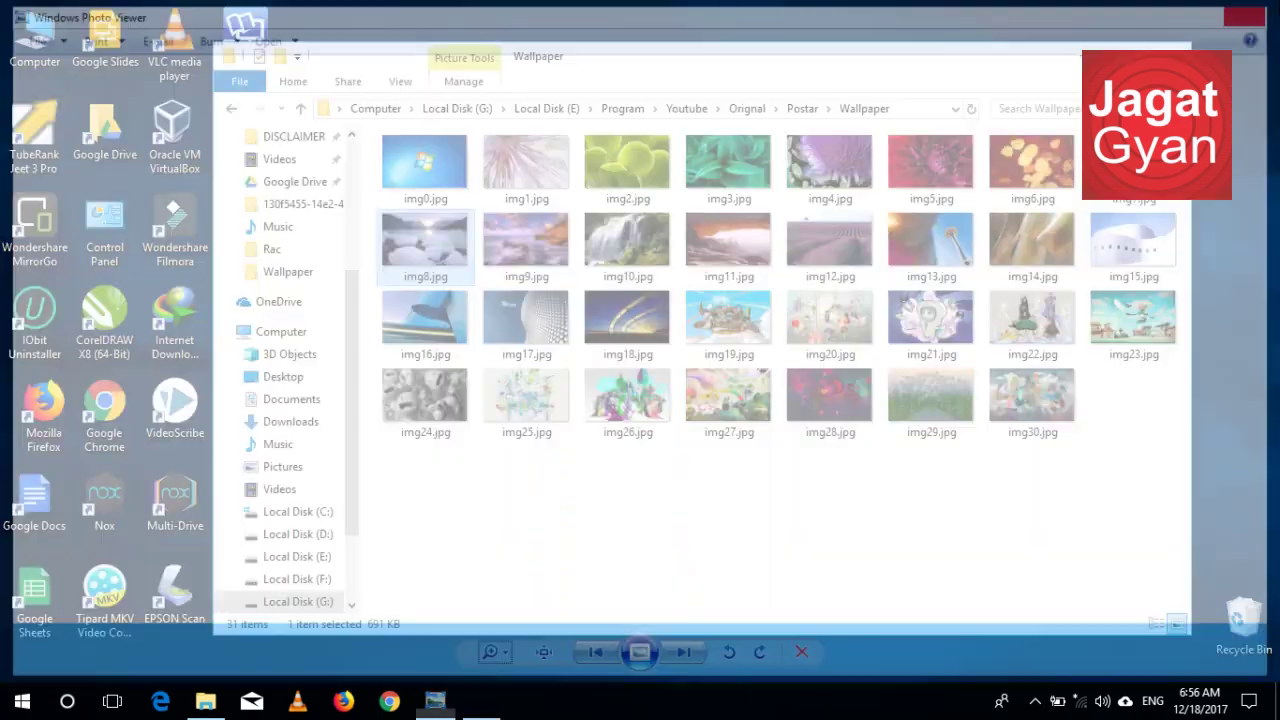